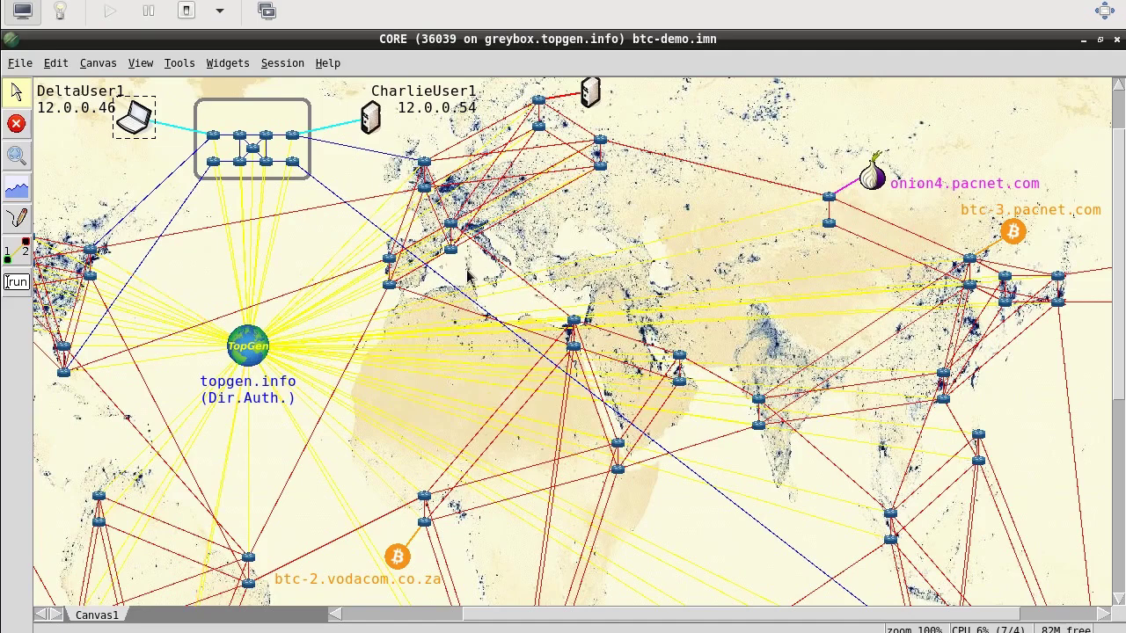
Open a bash shell on the TopGen node and list its loopback addresses with ip addr show dev lo
right_click(246, 347)
mouse_move(334, 406)
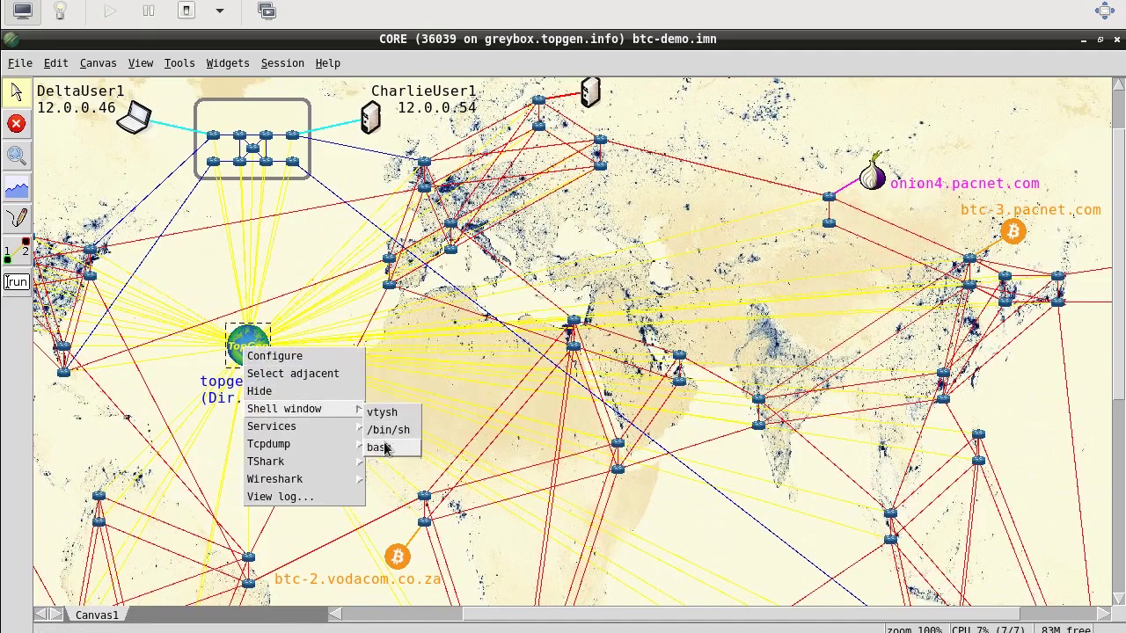
click(387, 448)
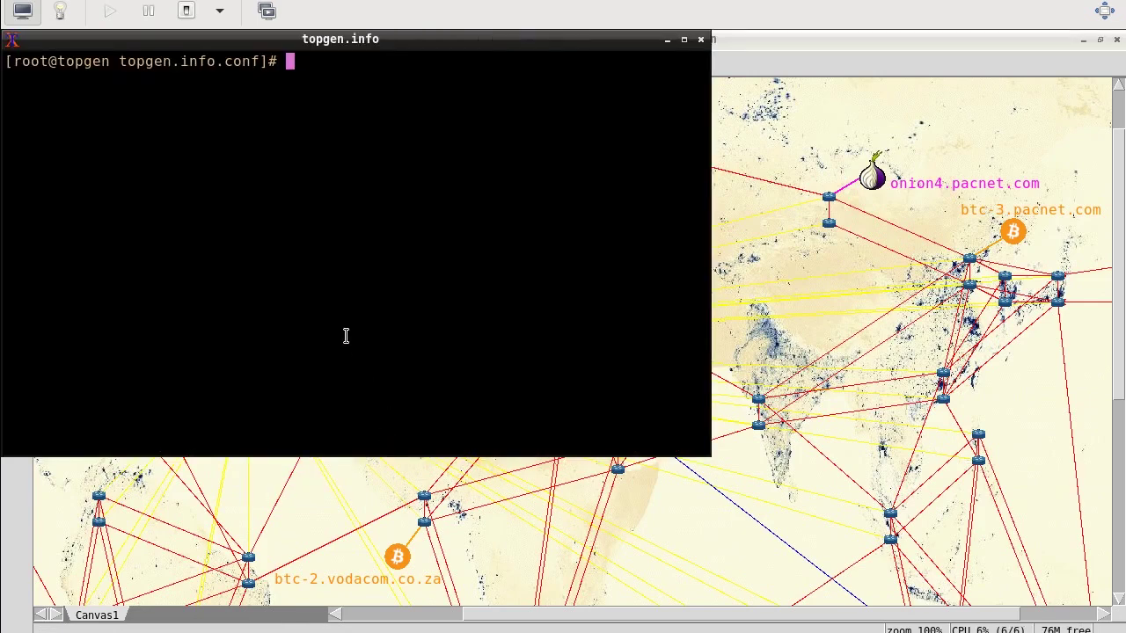
text(ip addr show dev lo)
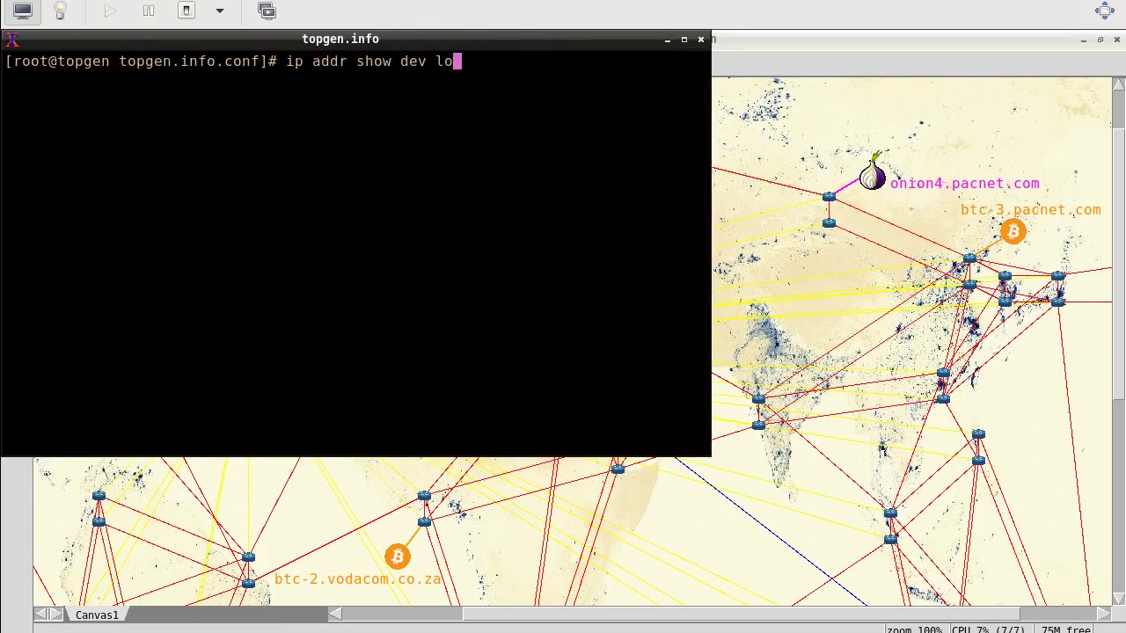
key(Return)
List running processes and highlight the named, nginx, postfix and dovecot service lines
key(Return)
key(Return)
key(Return)
text(ps -ef)
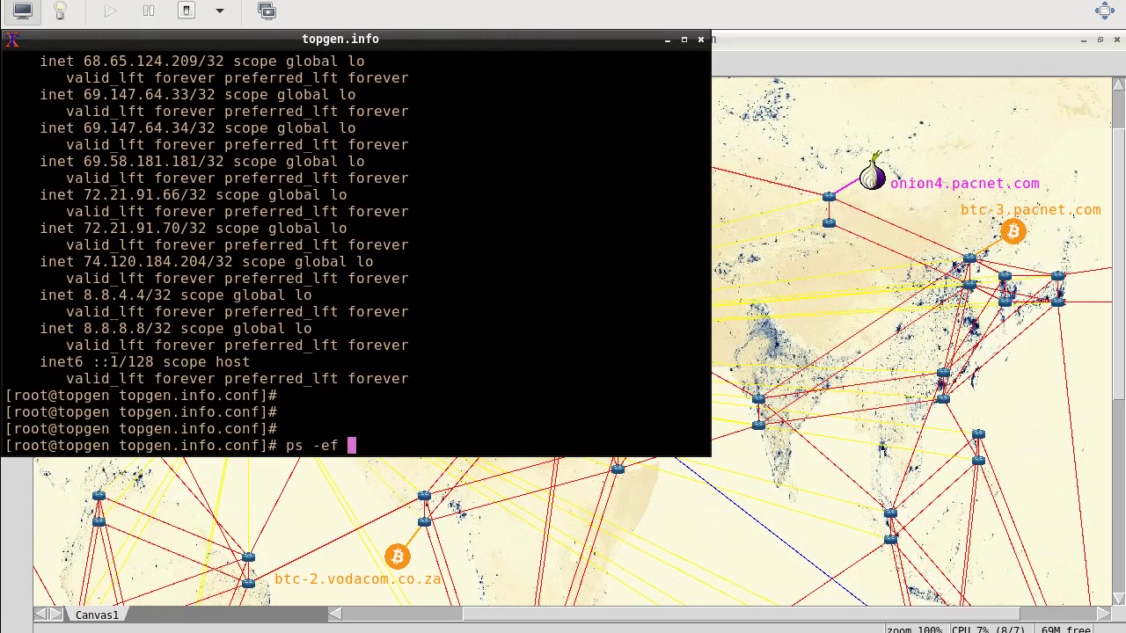
key(Return)
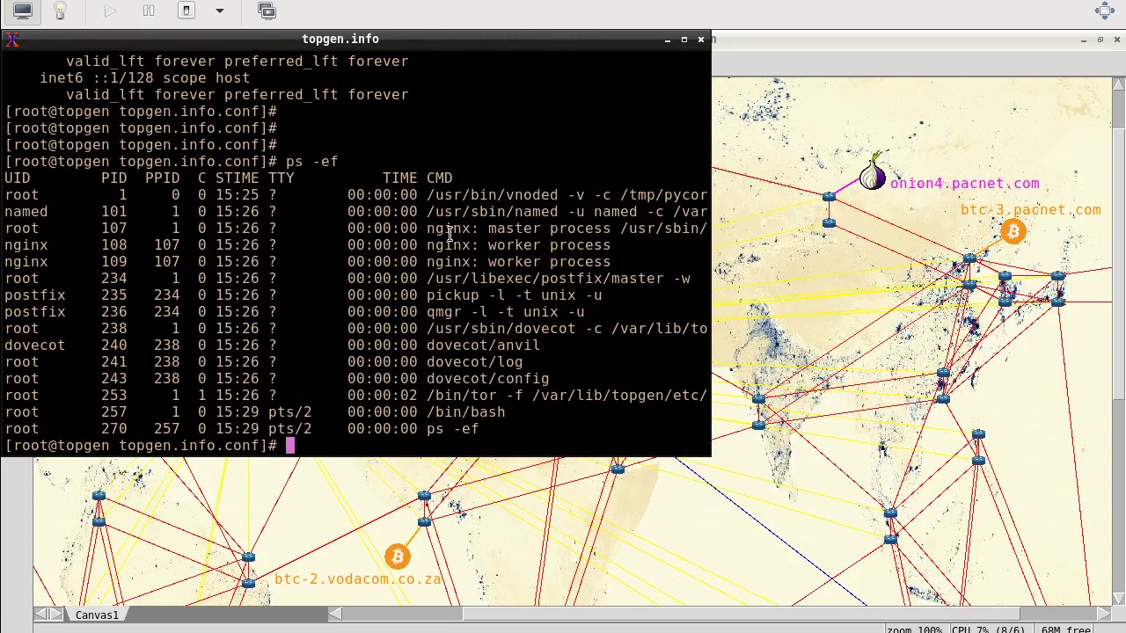
triple_click(471, 217)
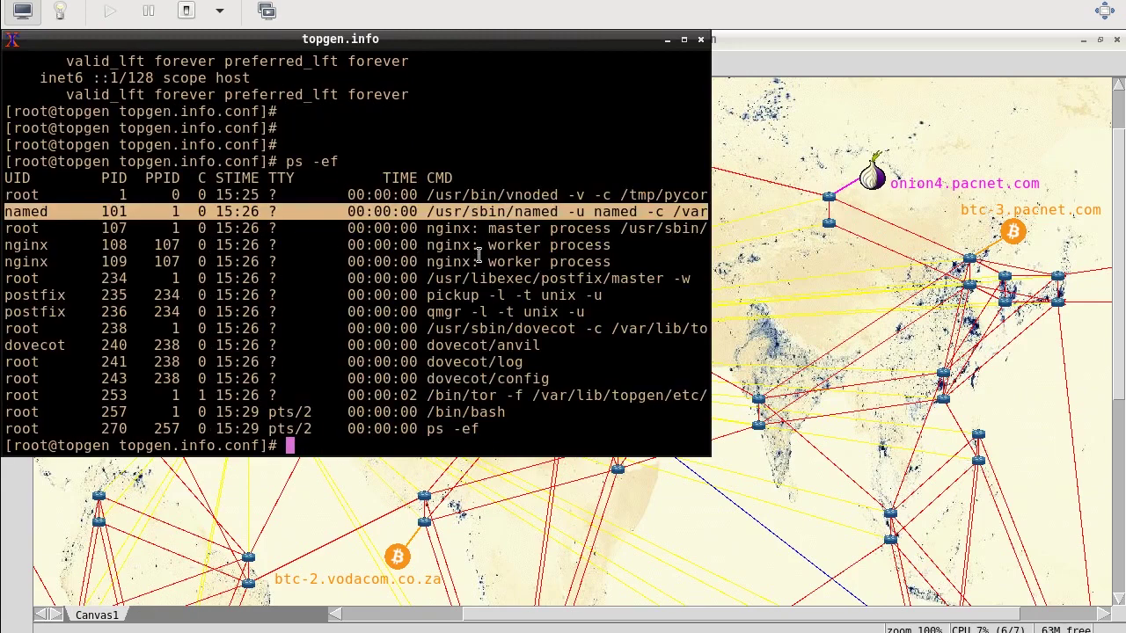
drag(444, 229, 447, 261)
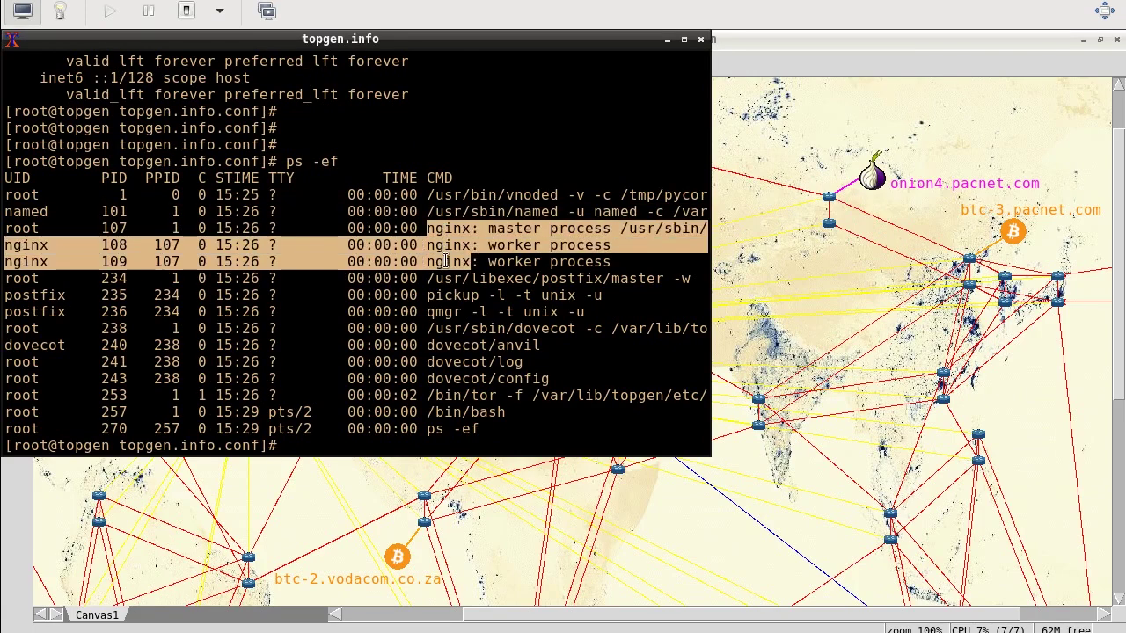
triple_click(464, 282)
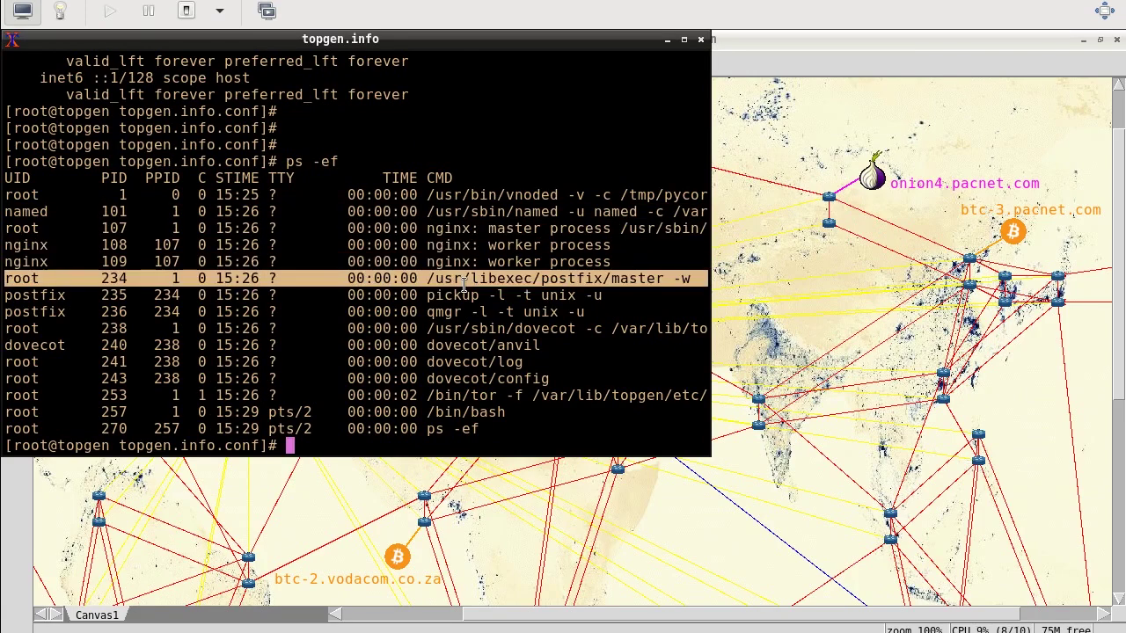
drag(464, 331, 464, 378)
click(465, 373)
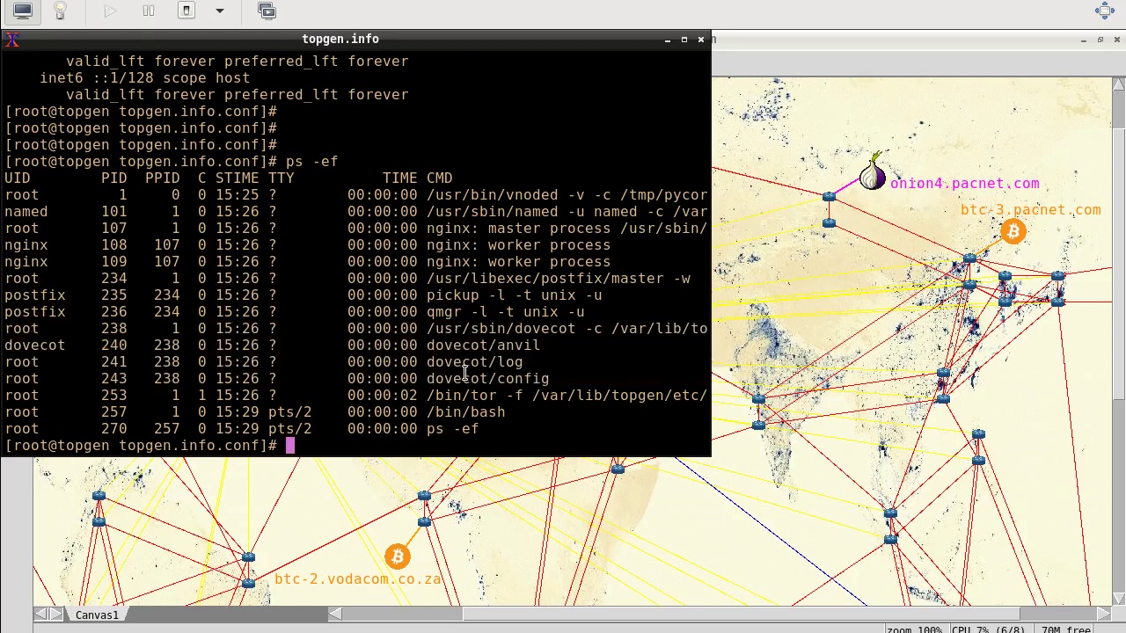
List the hosted virtual sites in /var/lib/topgen/vhosts/, then exit the shell
text(ls /var/)
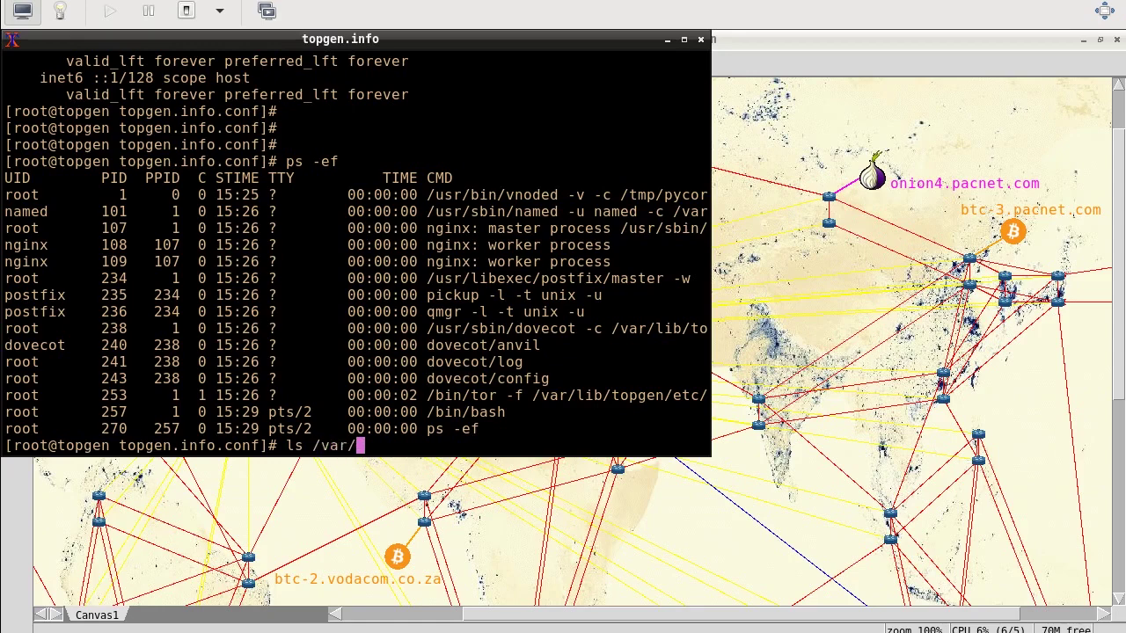
text(lib/topgen/)
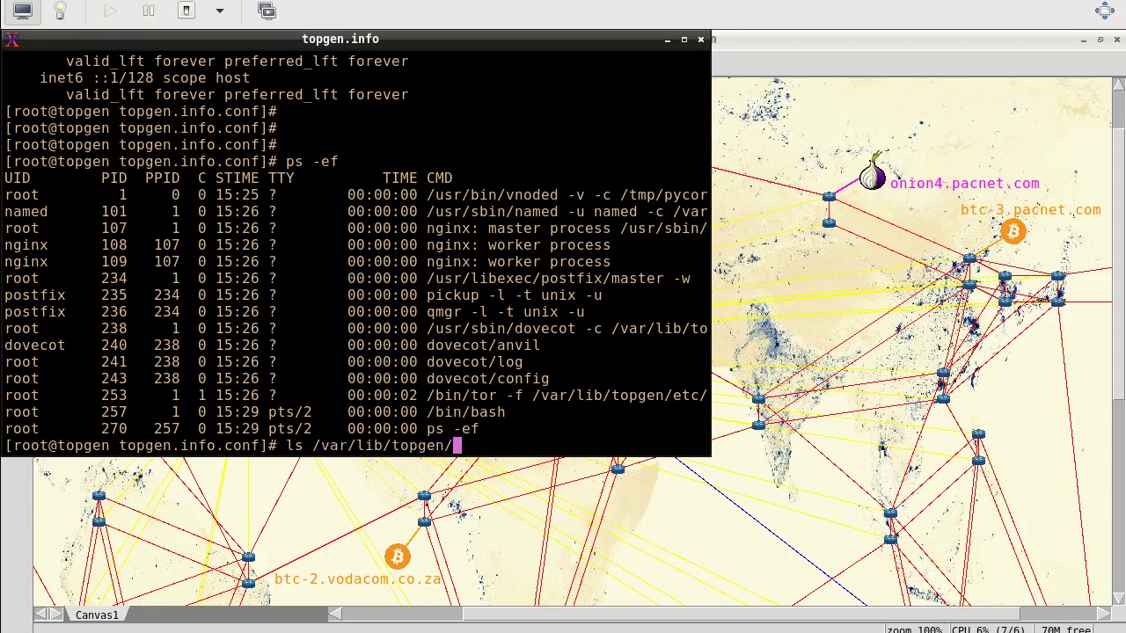
key(Tab)
key(Tab)
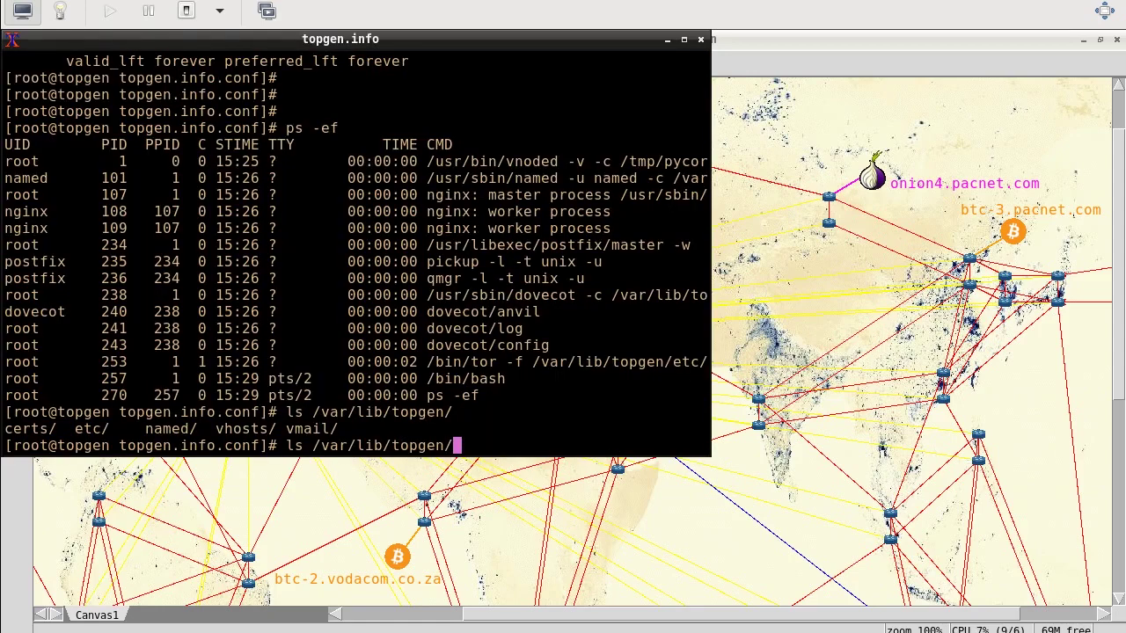
text(vhosts/)
key(Return)
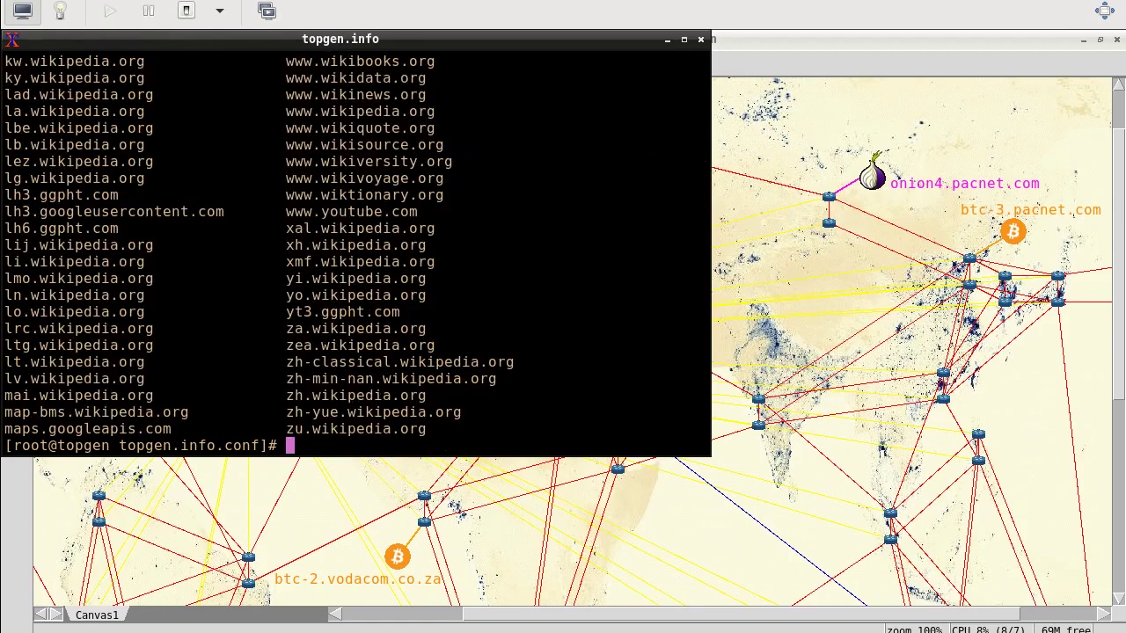
text(exit)
key(Return)
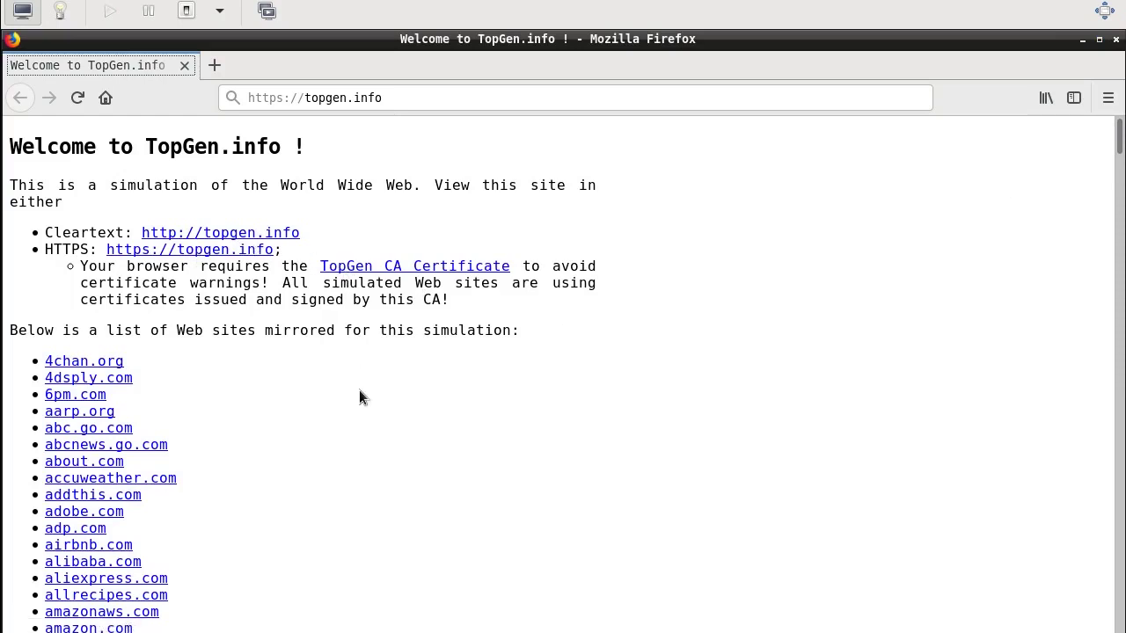
scroll(363, 397, down, 5)
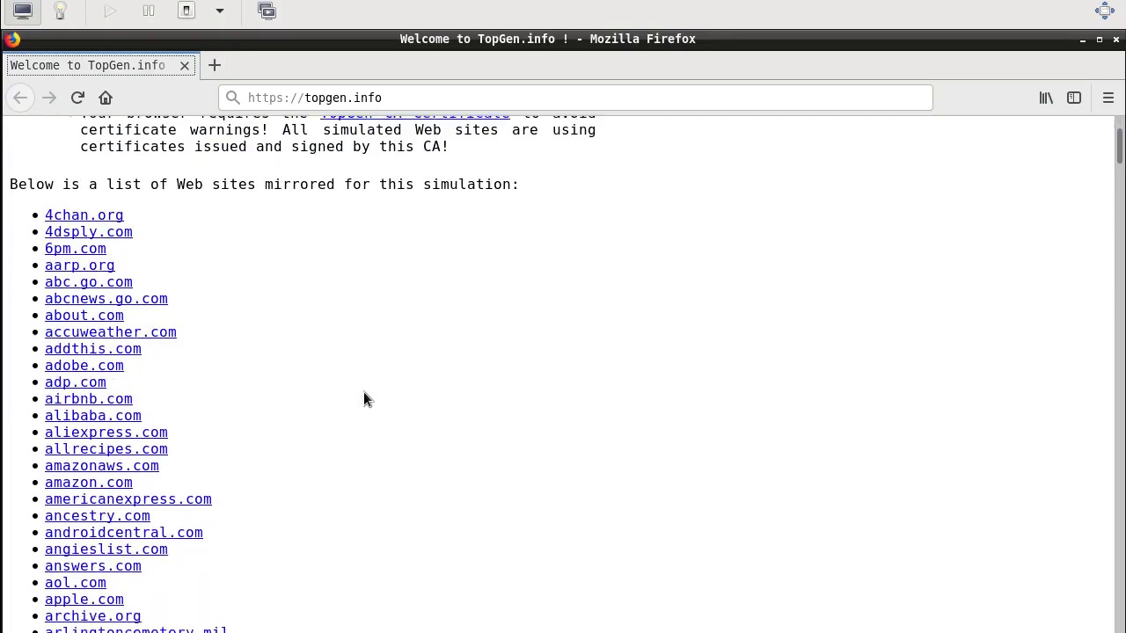
scroll(363, 391, down, 10)
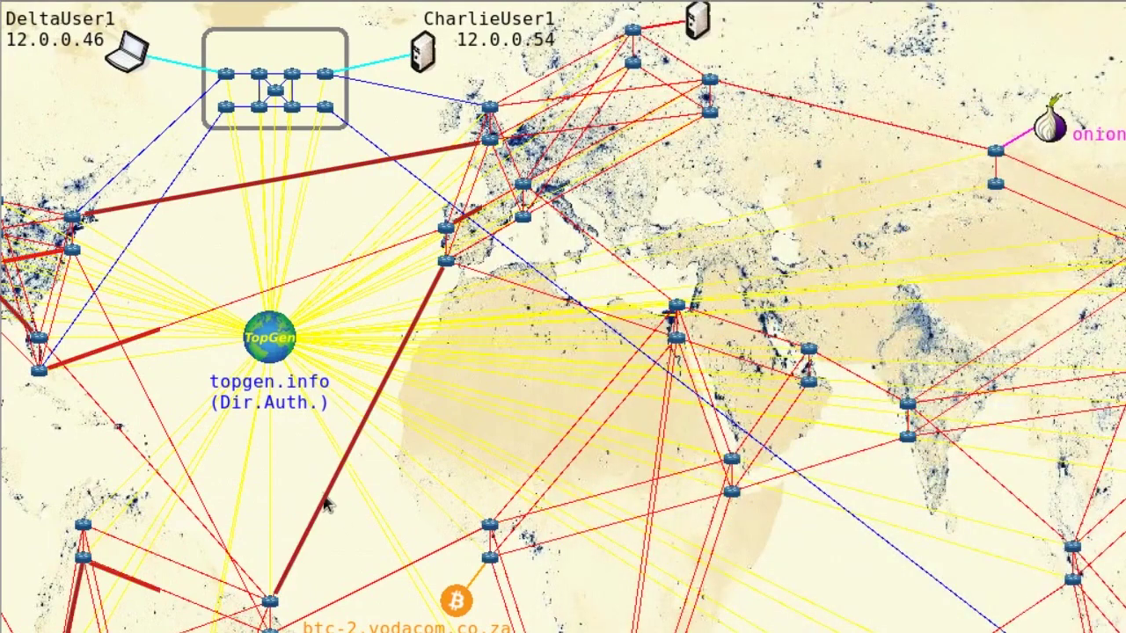
right_click(331, 496)
click(335, 500)
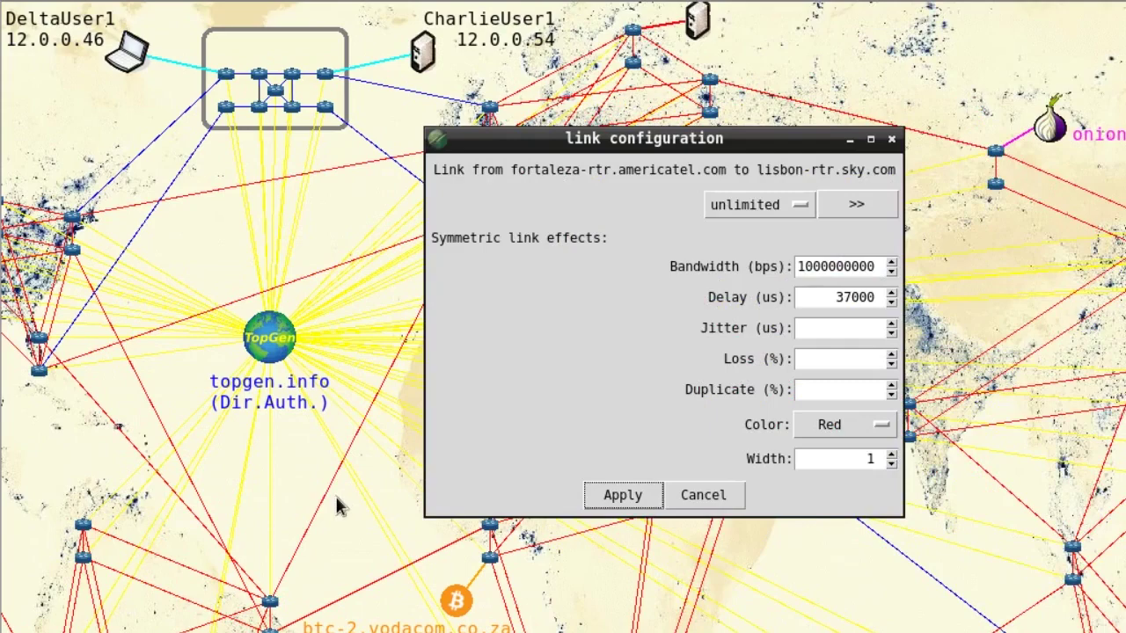
double_click(851, 296)
click(711, 495)
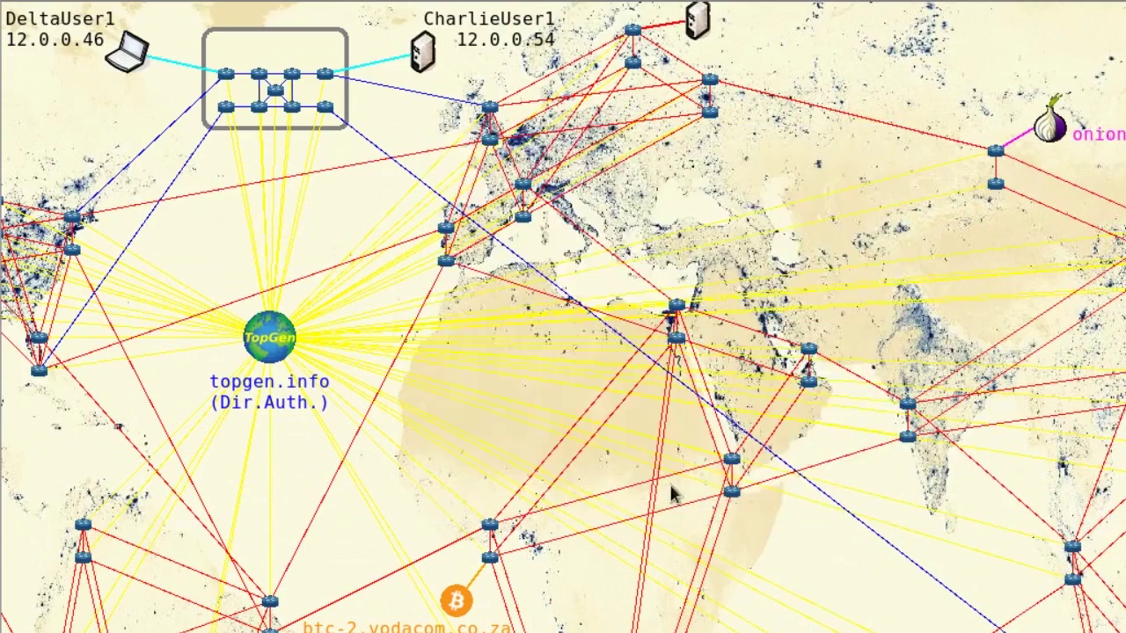
right_click(822, 108)
click(831, 115)
double_click(840, 297)
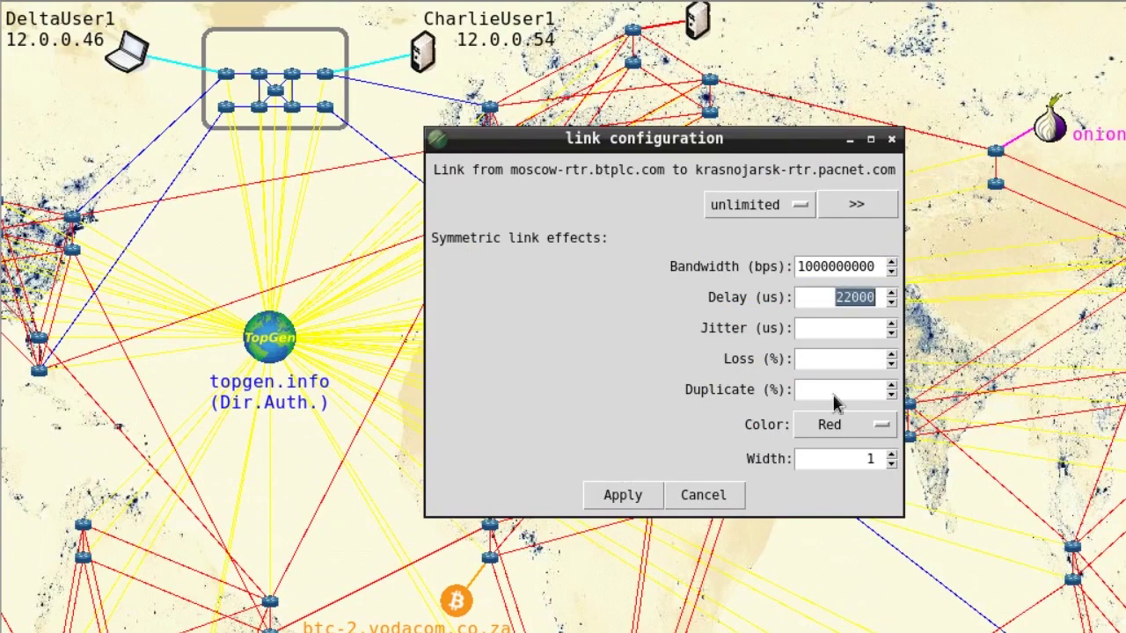
click(694, 494)
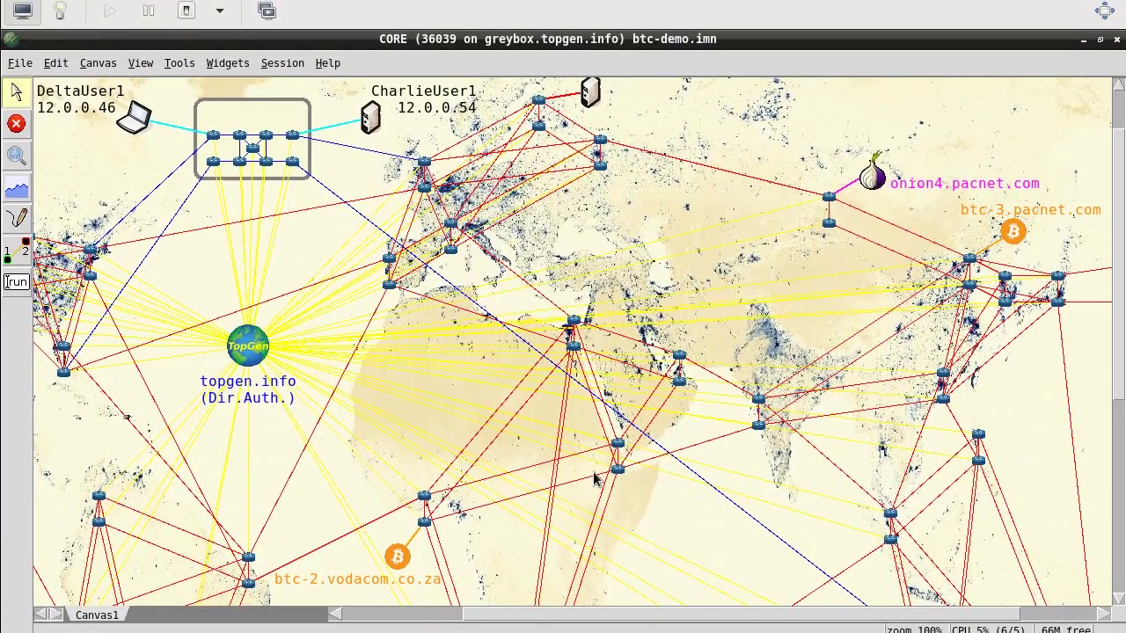
right_click(89, 250)
mouse_move(169, 313)
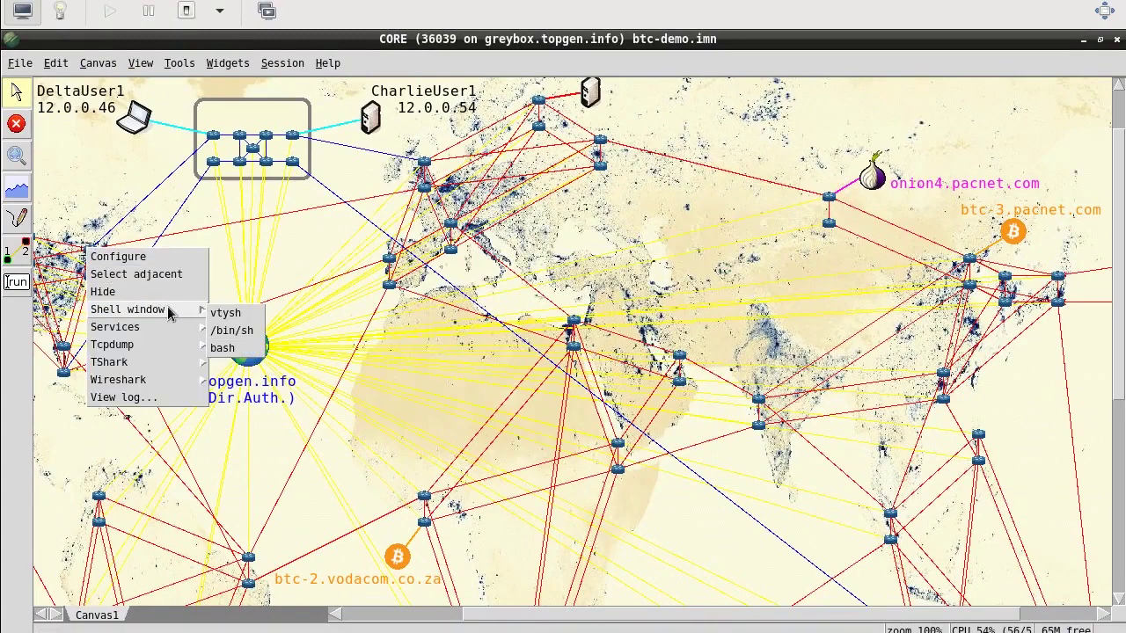
click(224, 313)
text(sho)
text(w )
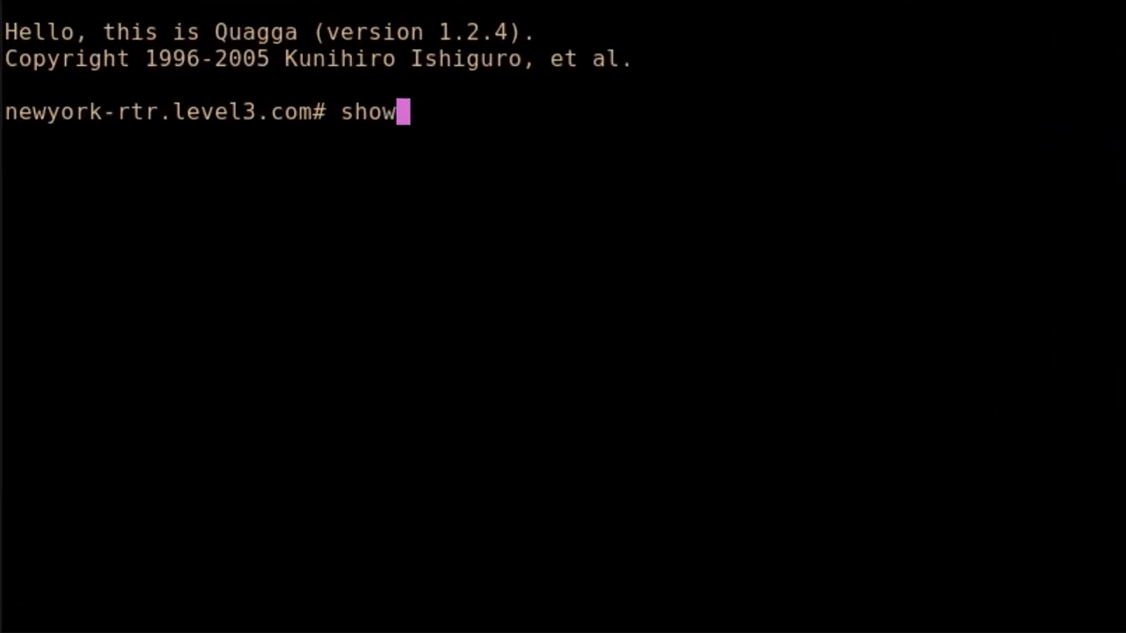
text(ip bgp summary)
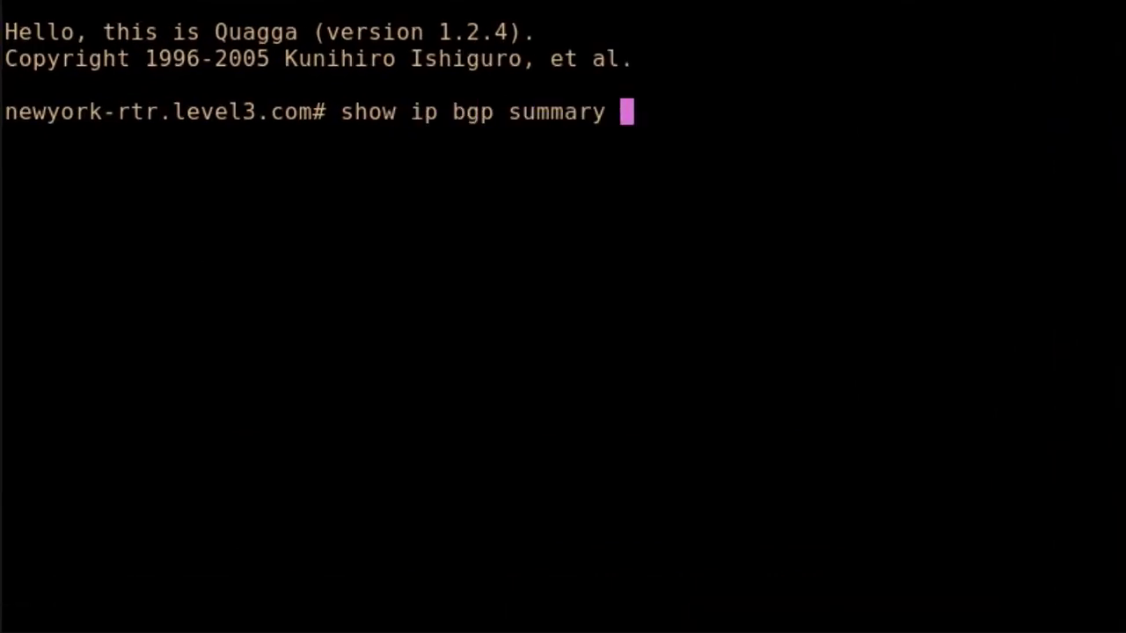
key(Return)
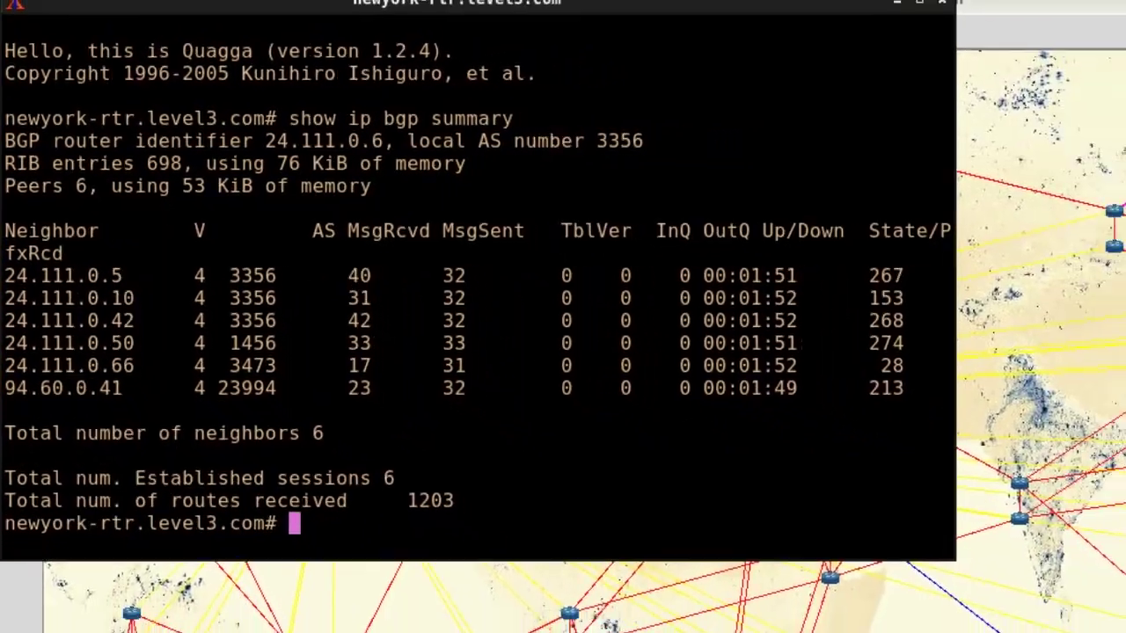
text(ex)
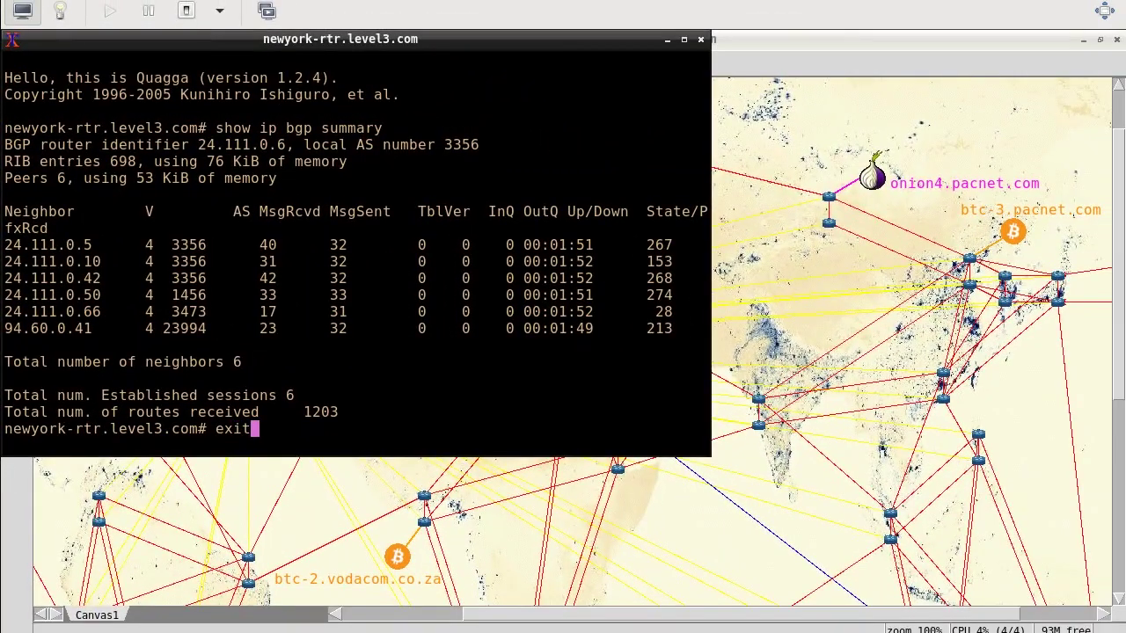
text(it)
key(Return)
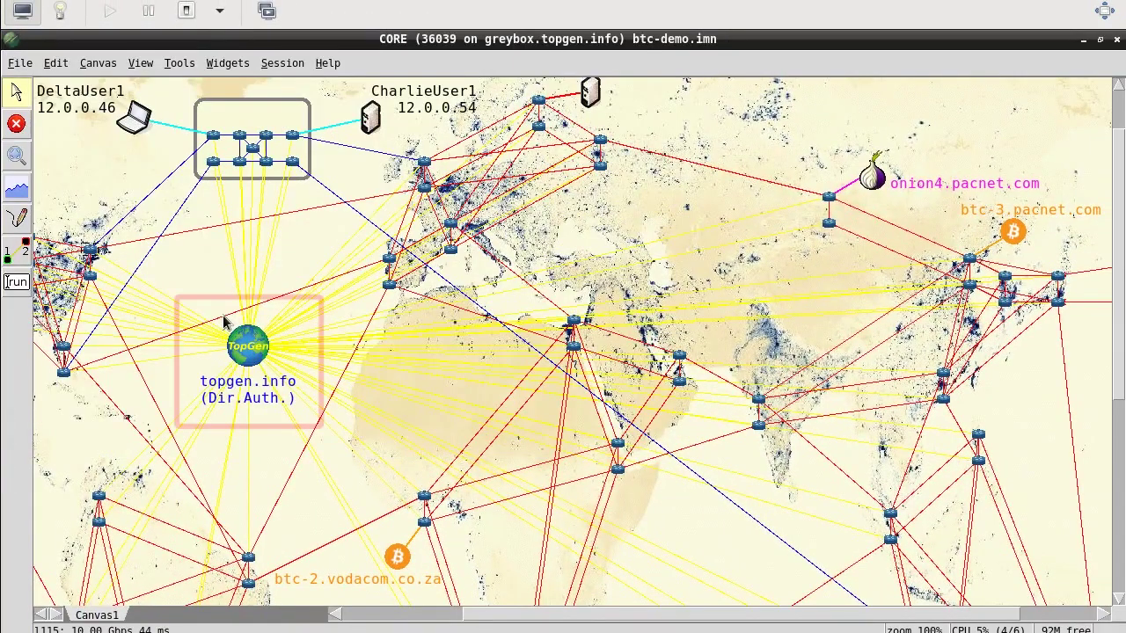
Open a bash shell on DeltaUser1 and traceroute to btc-3.pacnet.com
right_click(132, 125)
mouse_move(238, 181)
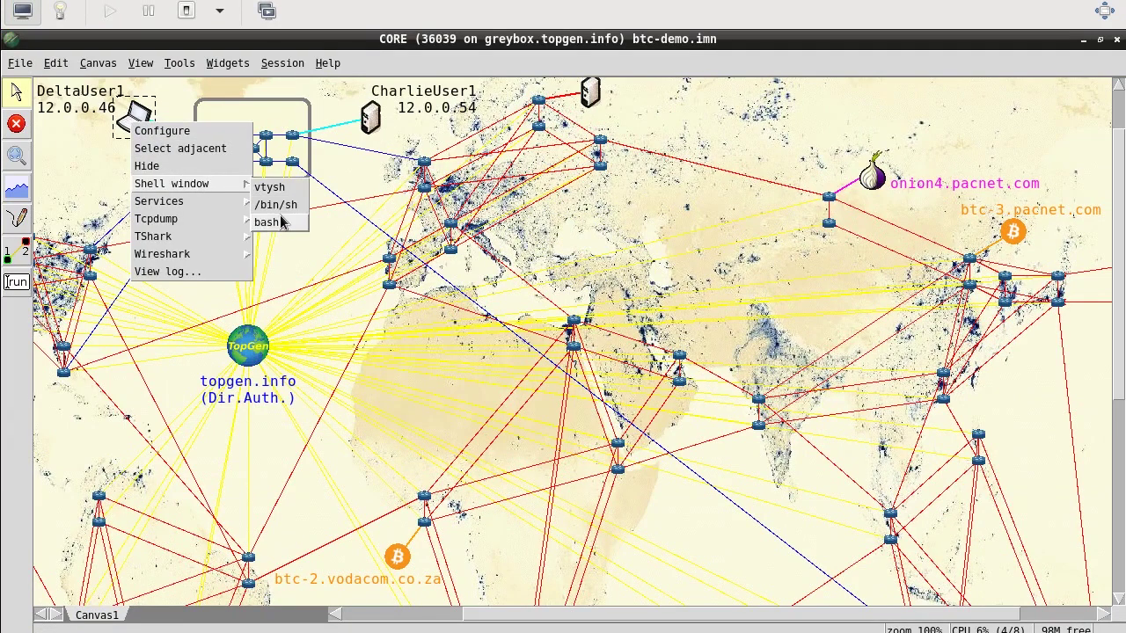
click(279, 215)
text(tra)
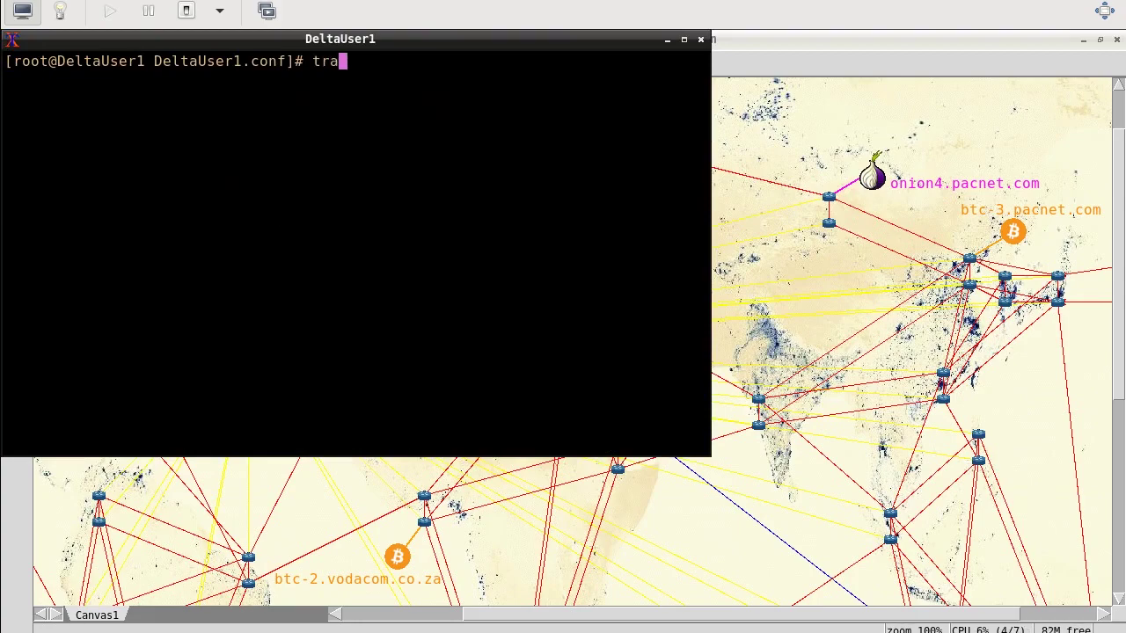
text(ceroute btc-3.pacnet.com)
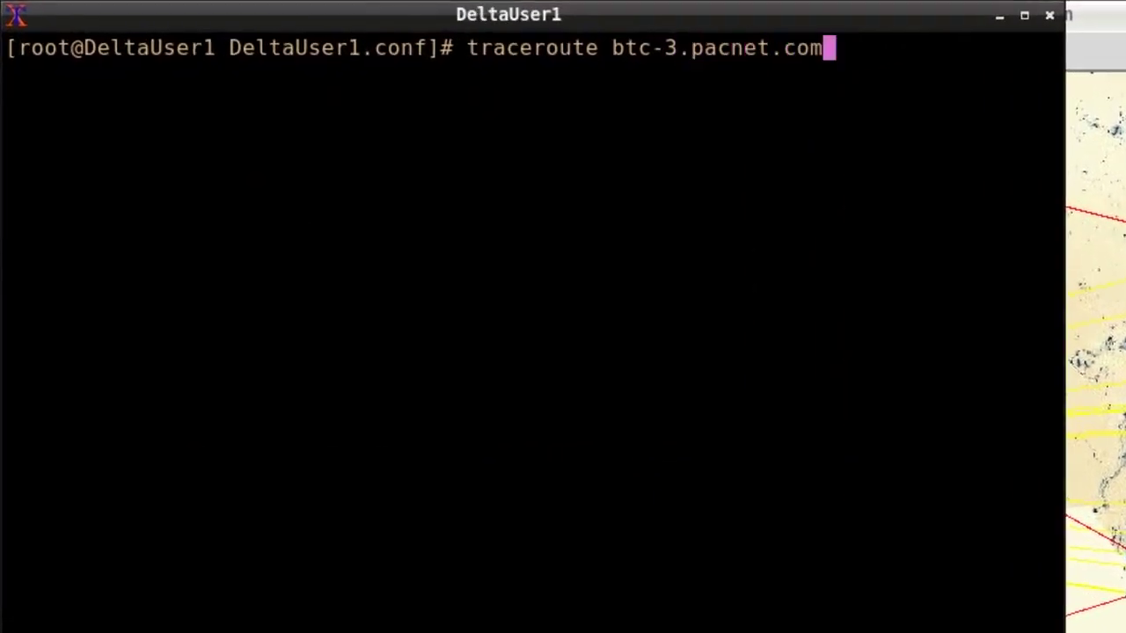
key(Return)
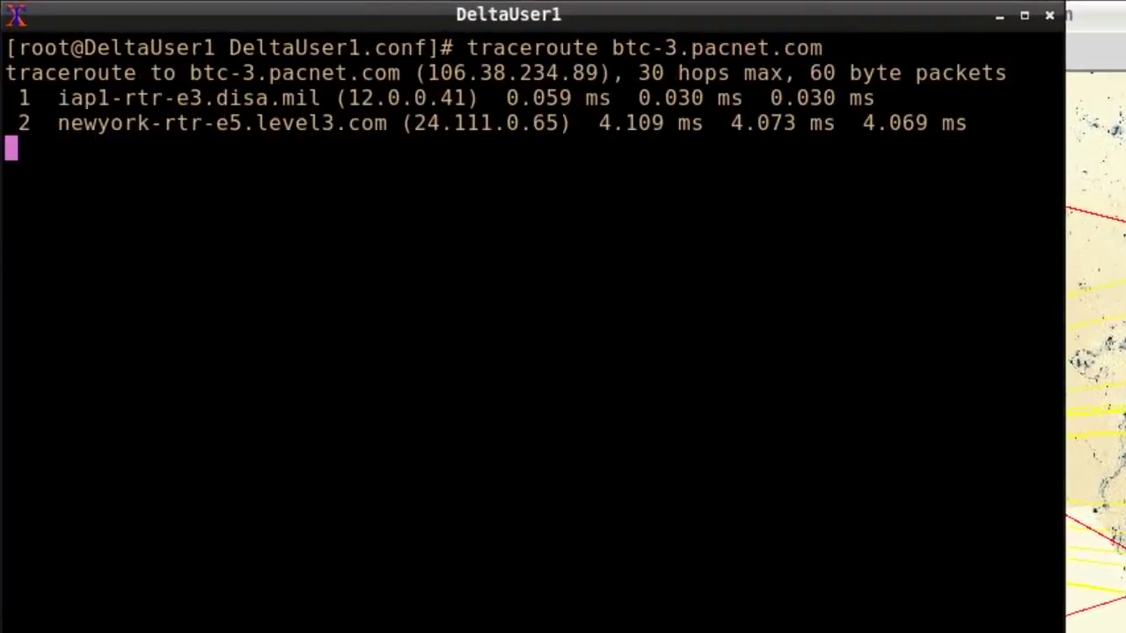
key(Return)
key(Return)
text(traceroute )
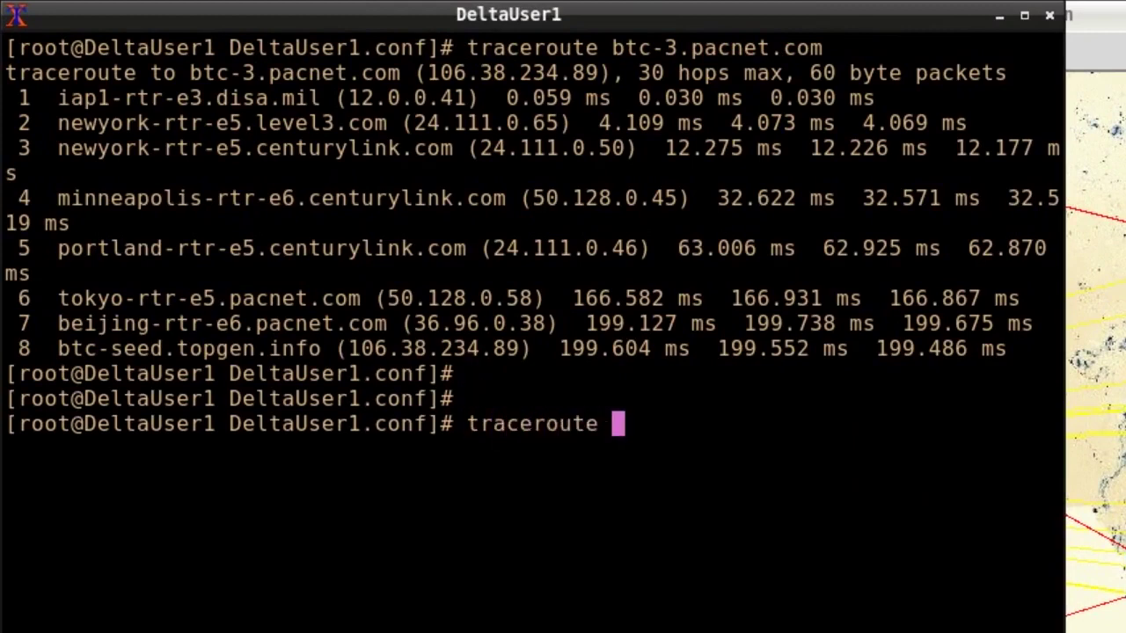
text(btc-2.vodacom.co.za)
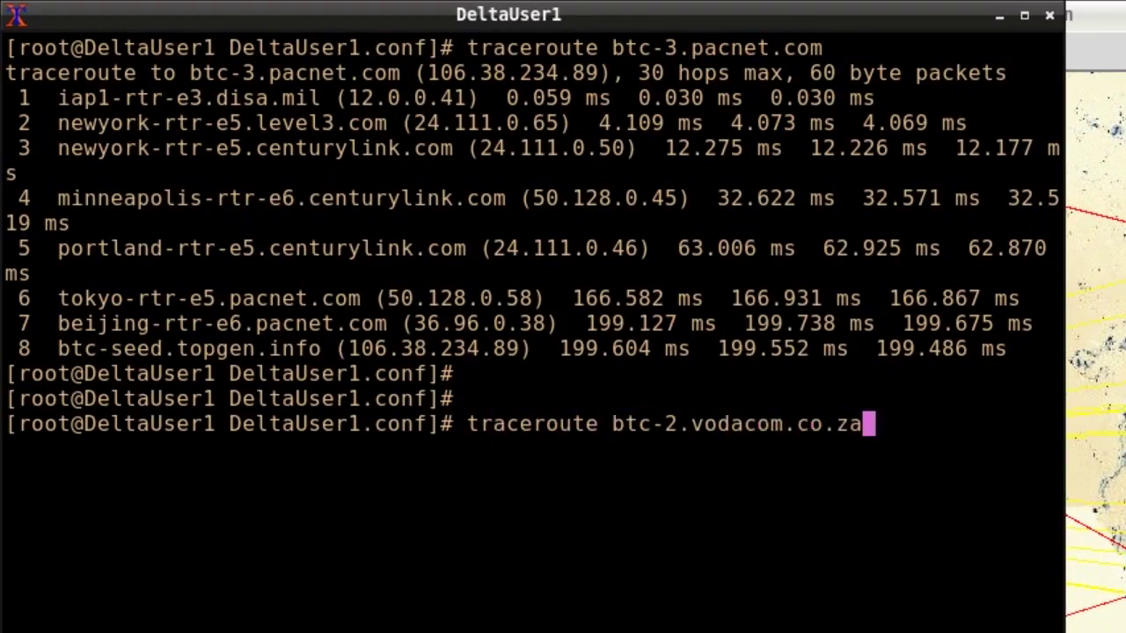
key(Return)
key(Return)
key(Return)
text(traceroute www.cmu.edu)
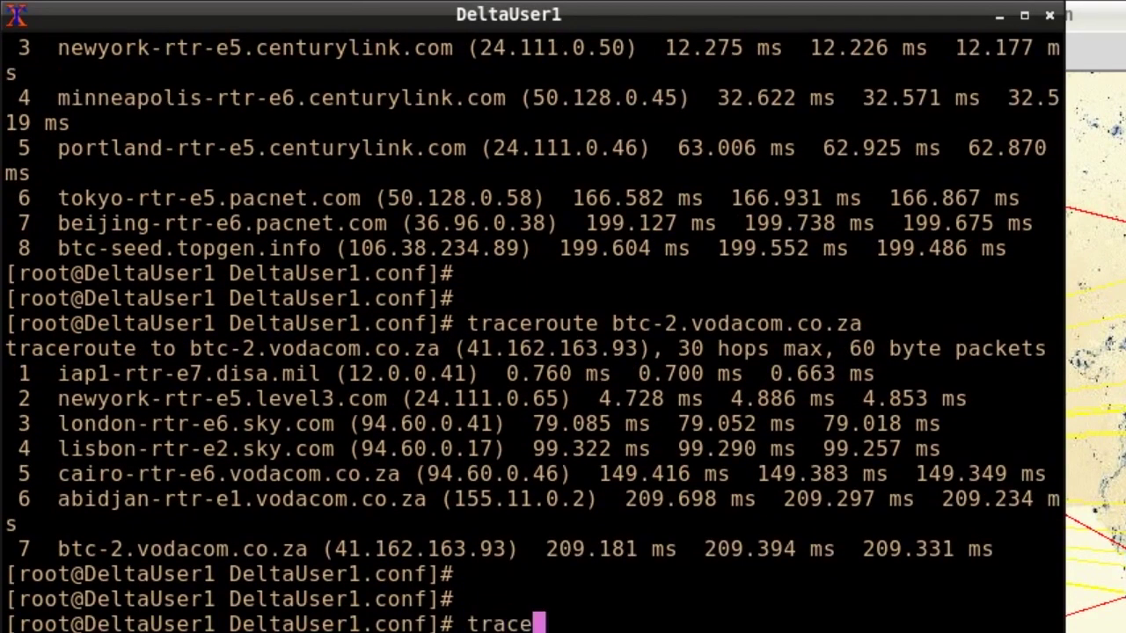
key(Return)
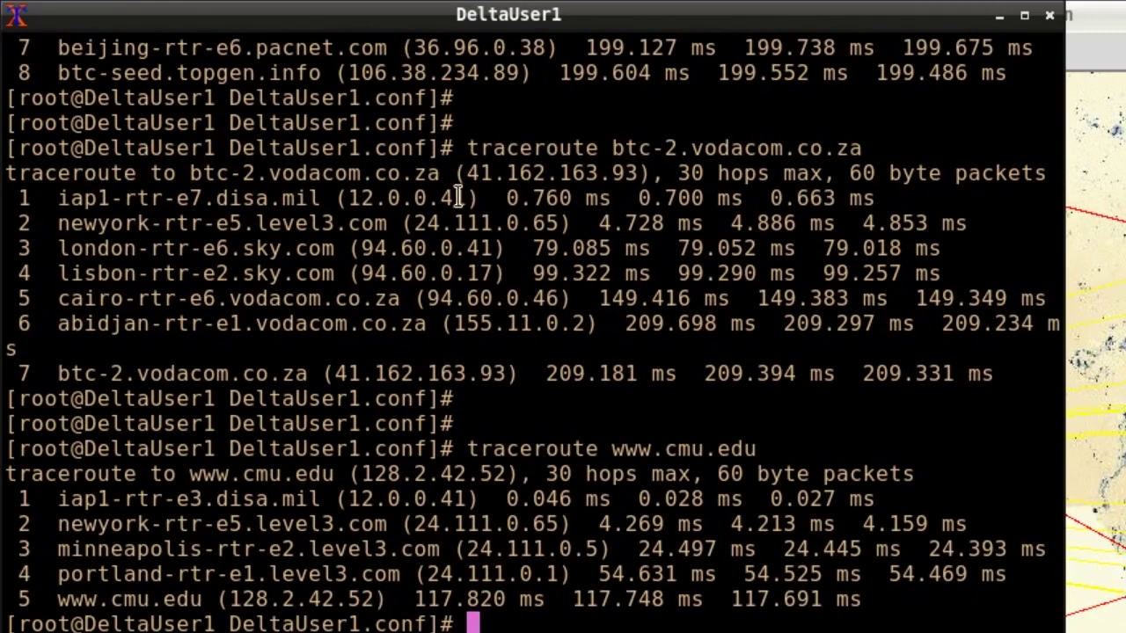
click(1069, 18)
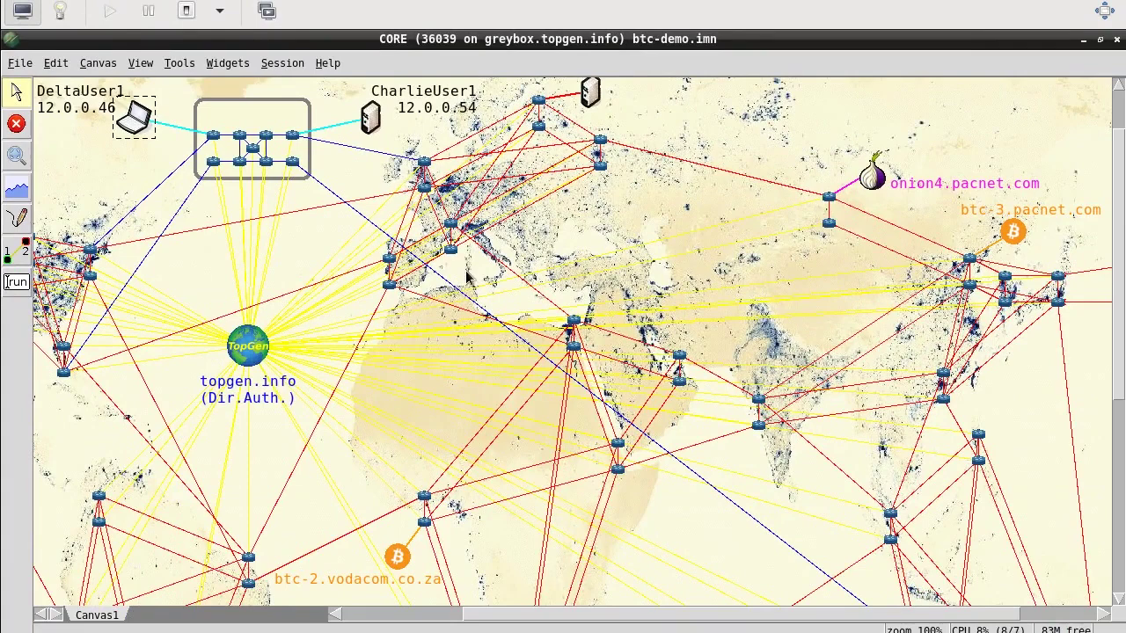
Open a bash shell on topgen.info and list its loopback addresses, including 8.8.8.8/32 and 4.4.4.8/32
right_click(246, 352)
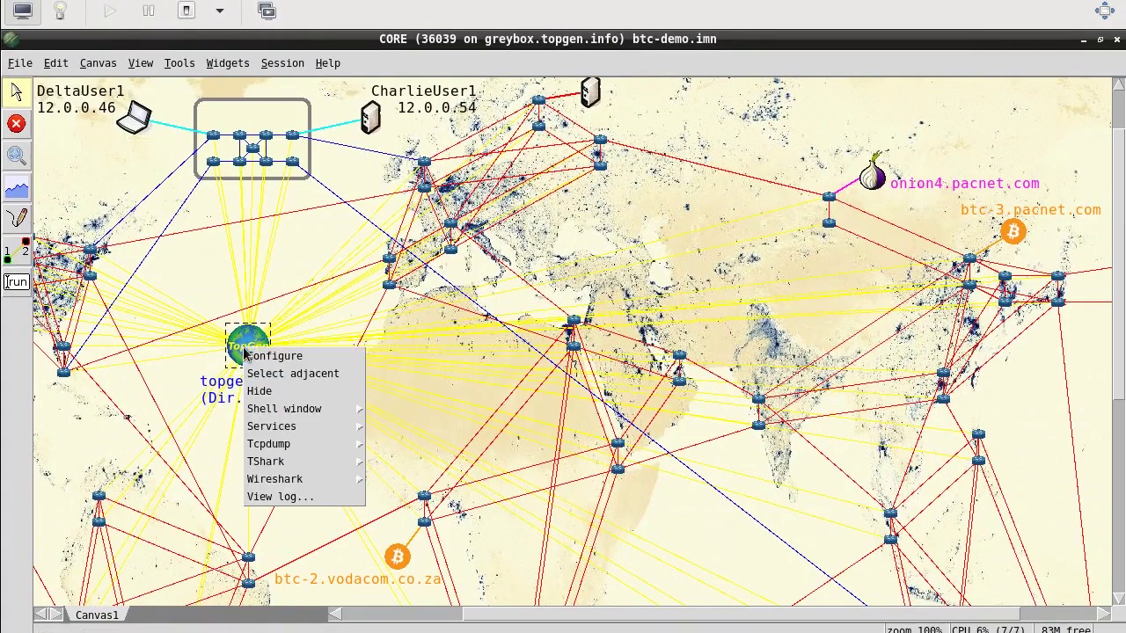
mouse_move(334, 409)
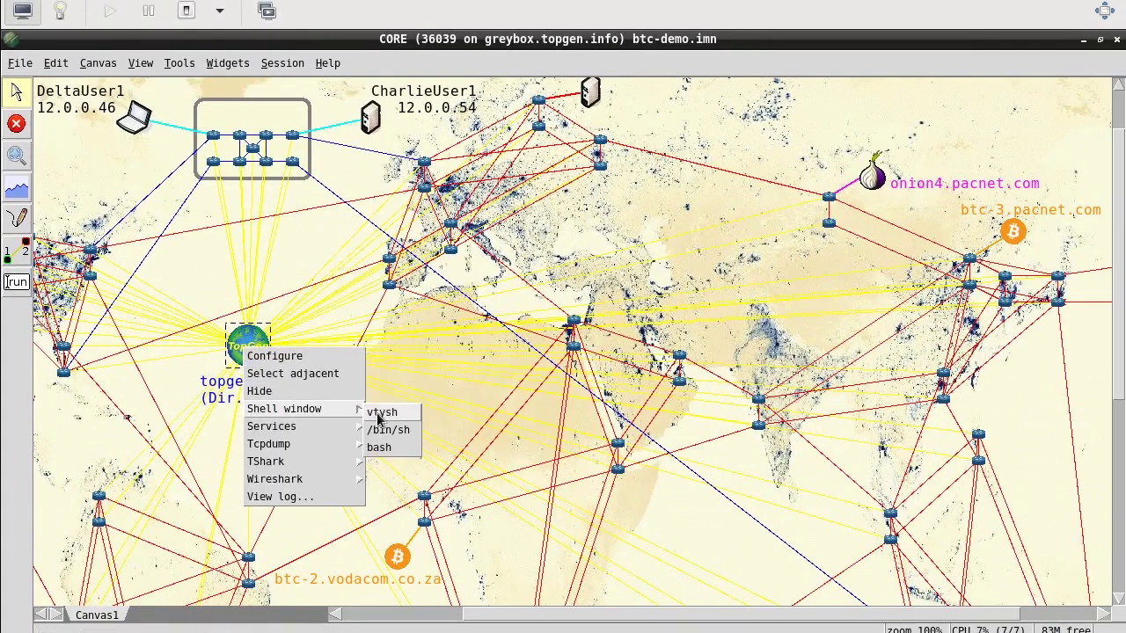
click(379, 448)
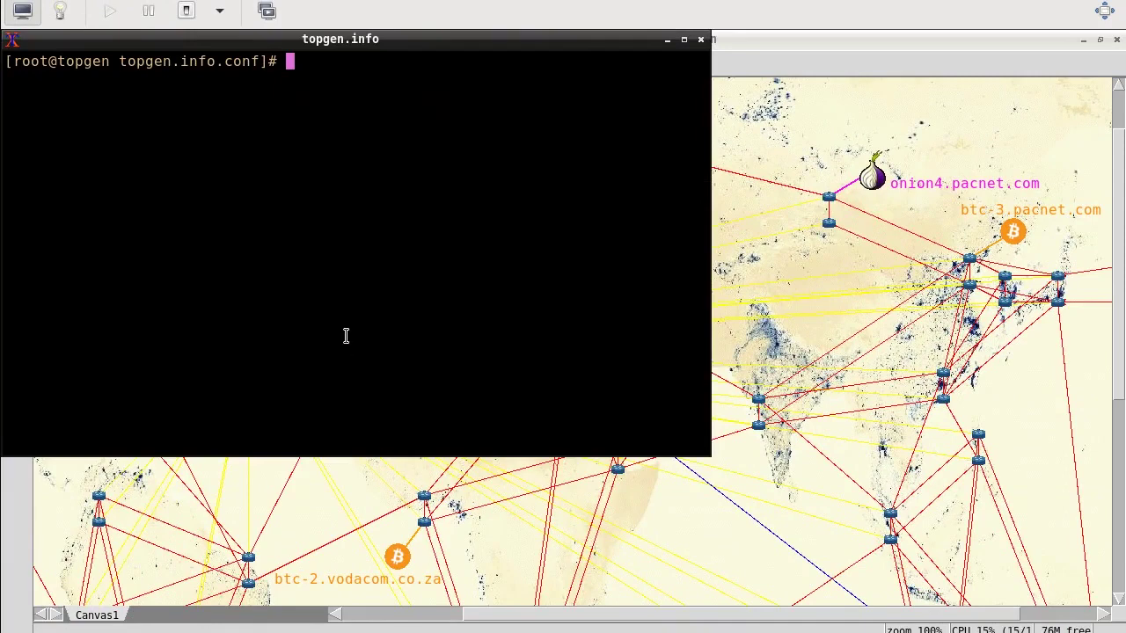
text(ip )
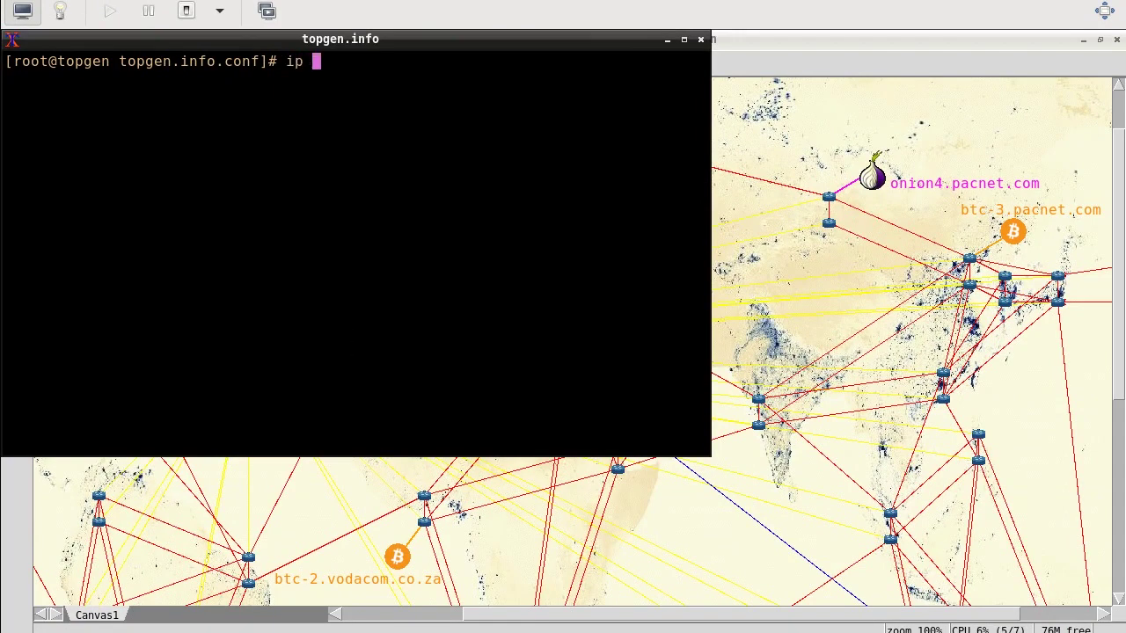
text(addr show dev lo)
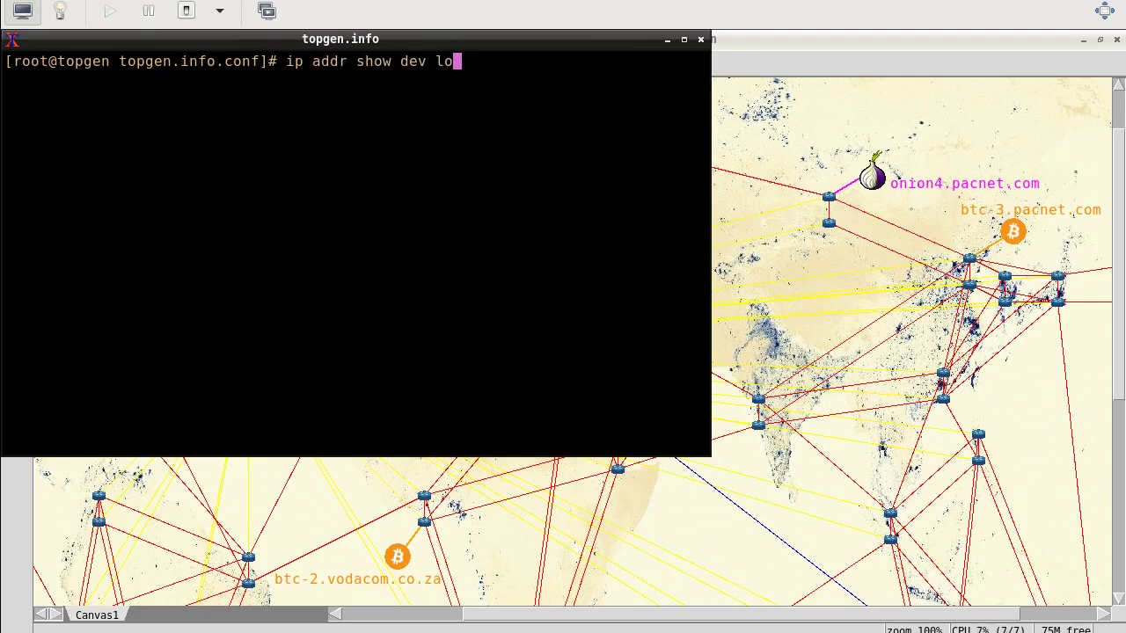
key(Return)
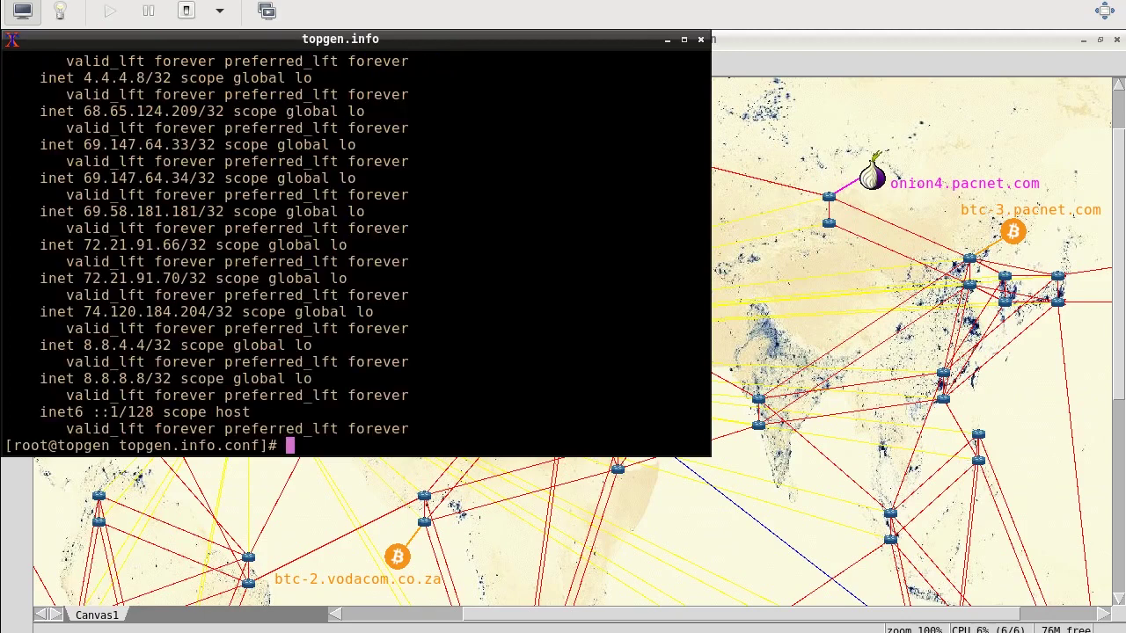